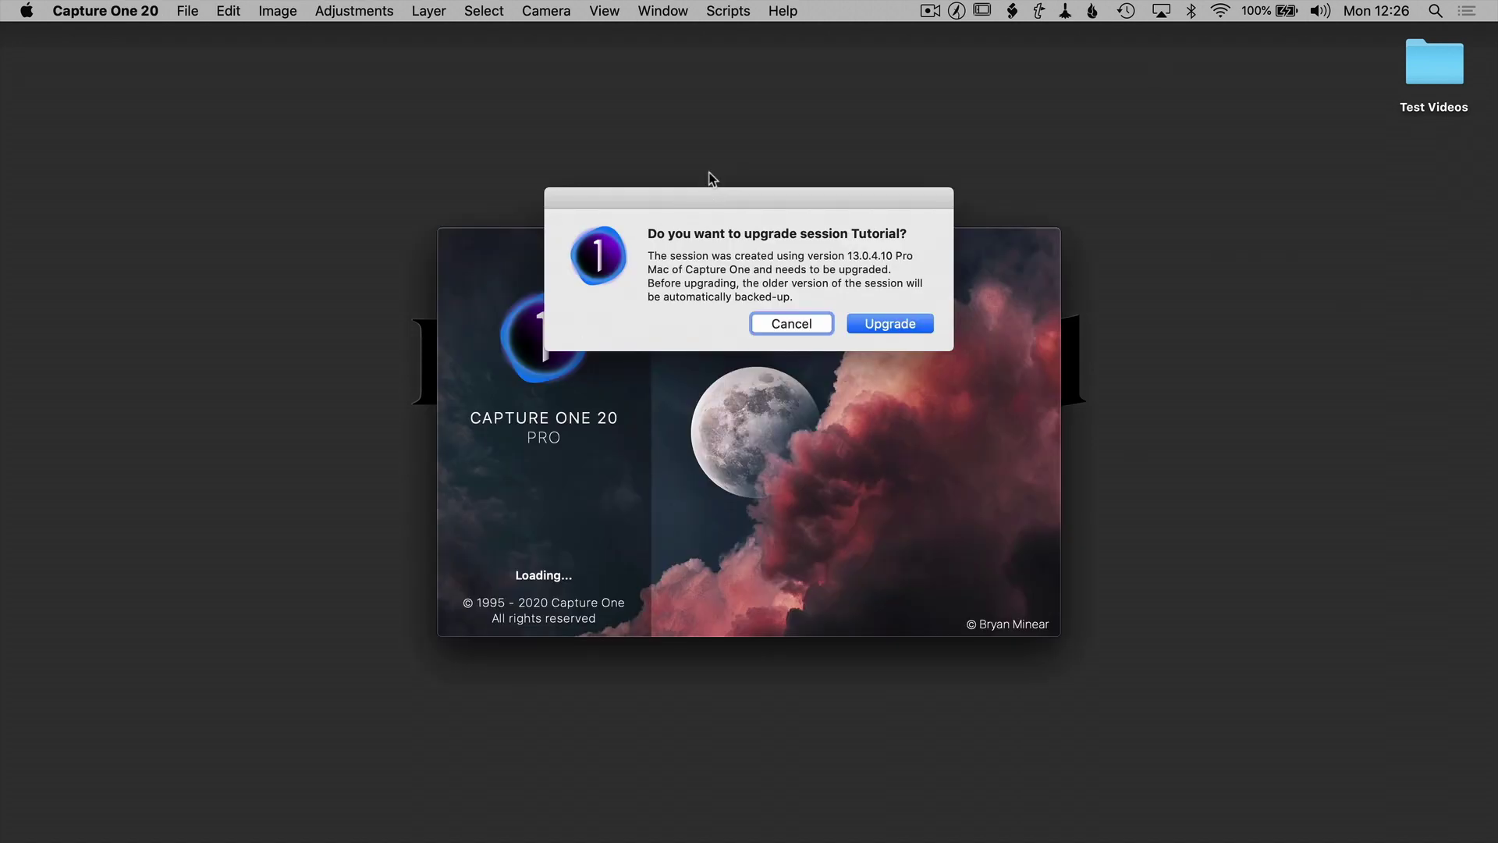
Move the Tutorial session upgrade prompt higher up the screen
drag(710, 200, 713, 94)
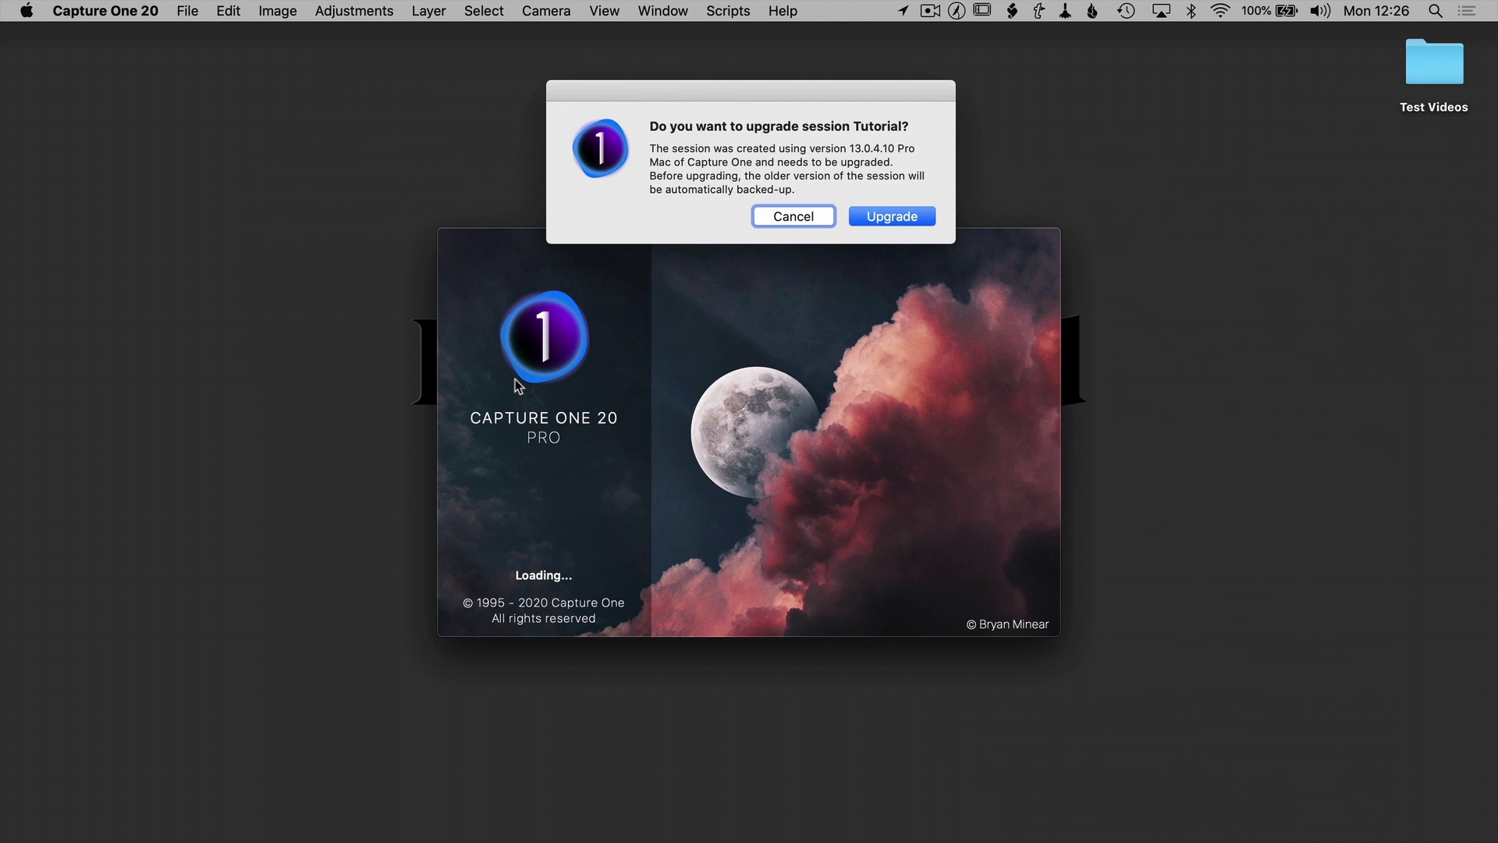
Approve the Tutorial session upgrade and load the squirrel shot 20-05-04_XPR0384.RAF in the viewer
click(890, 216)
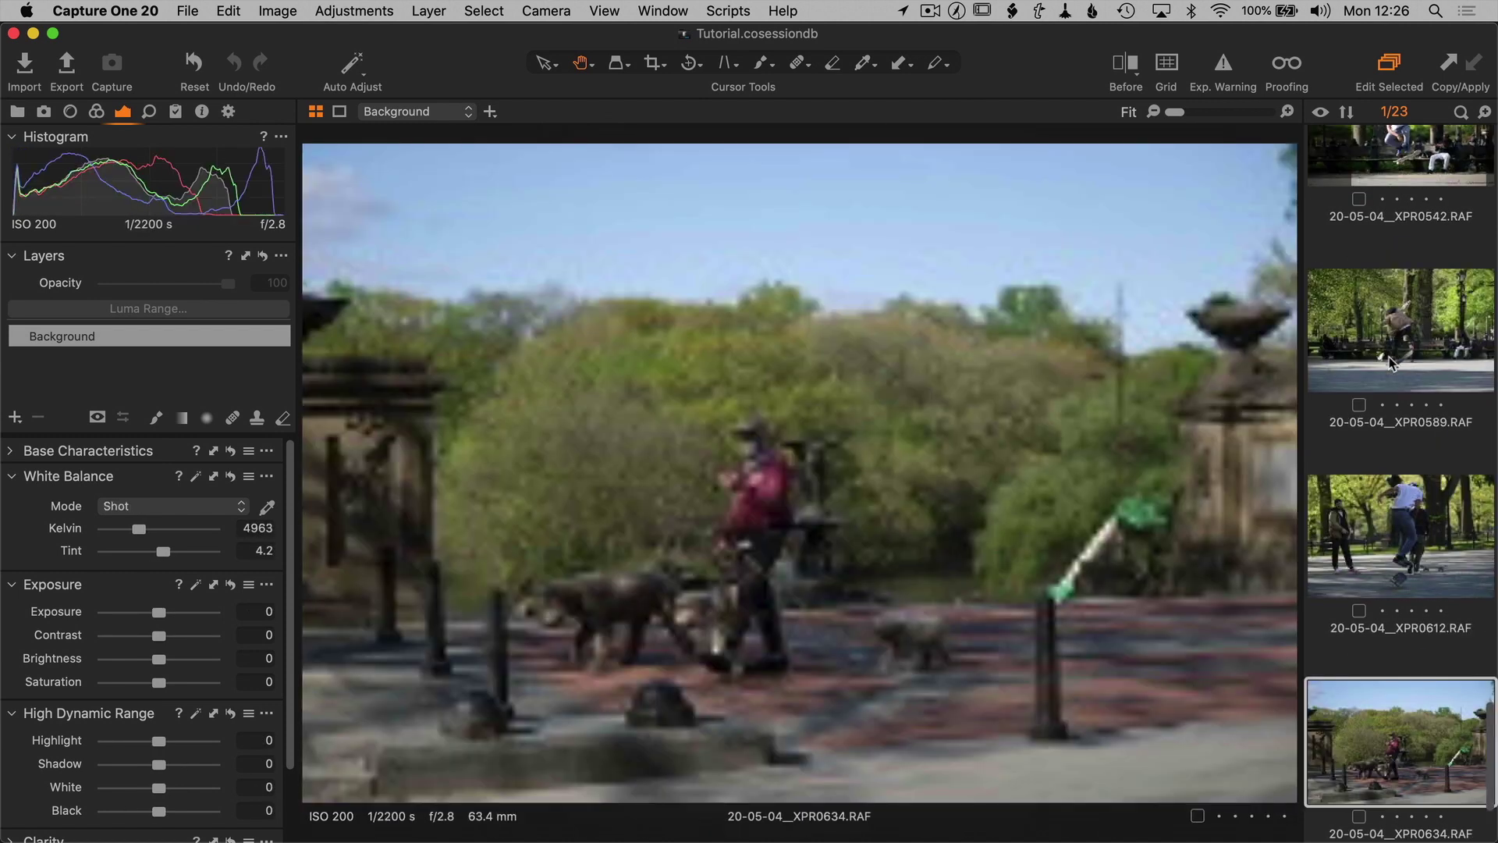
scroll(1487, 382, up, 10)
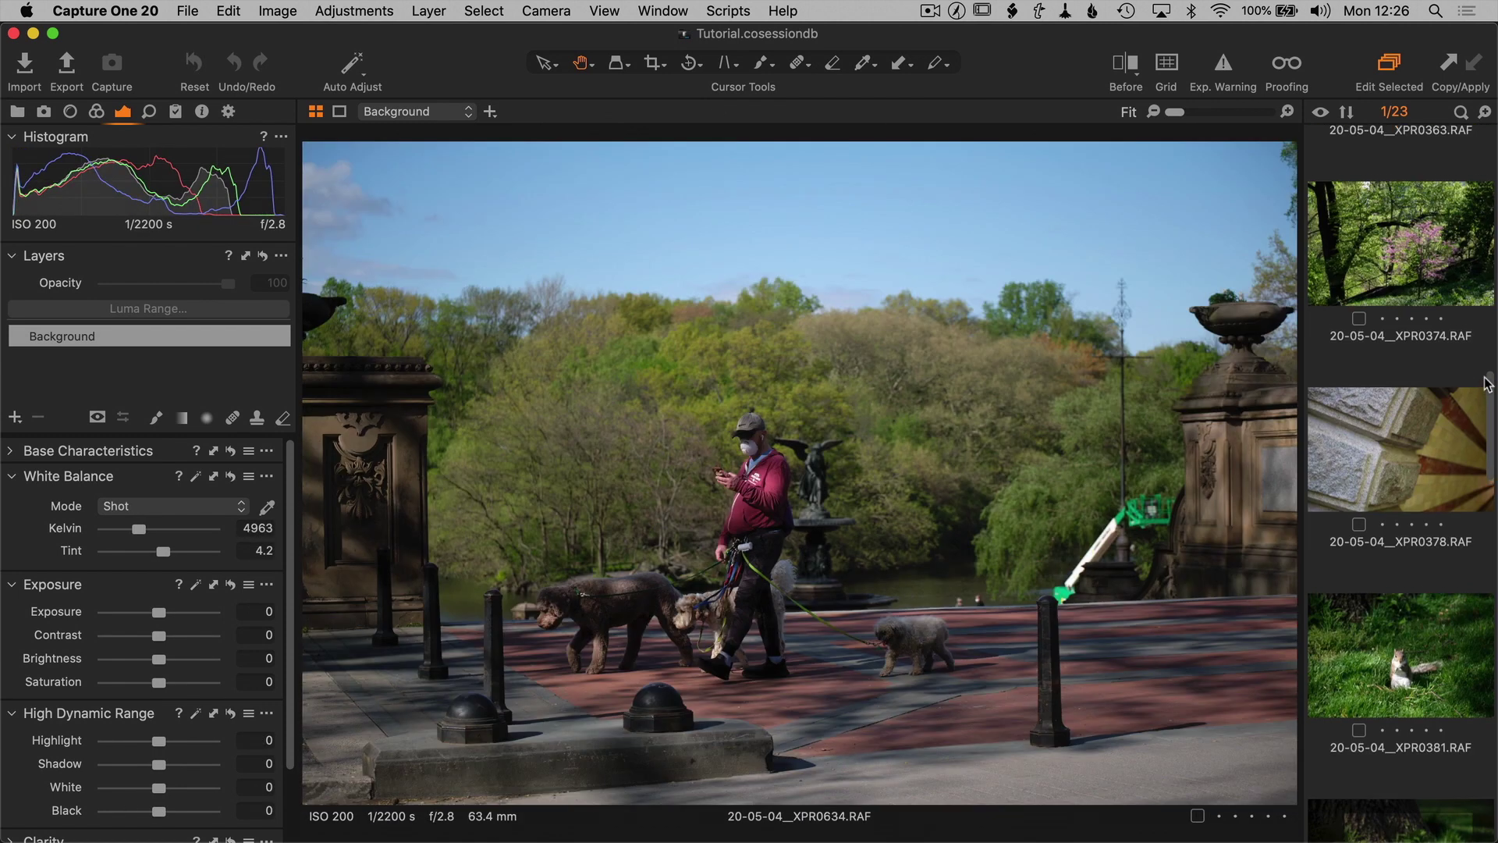
scroll(1487, 383, down, 3)
click(1432, 778)
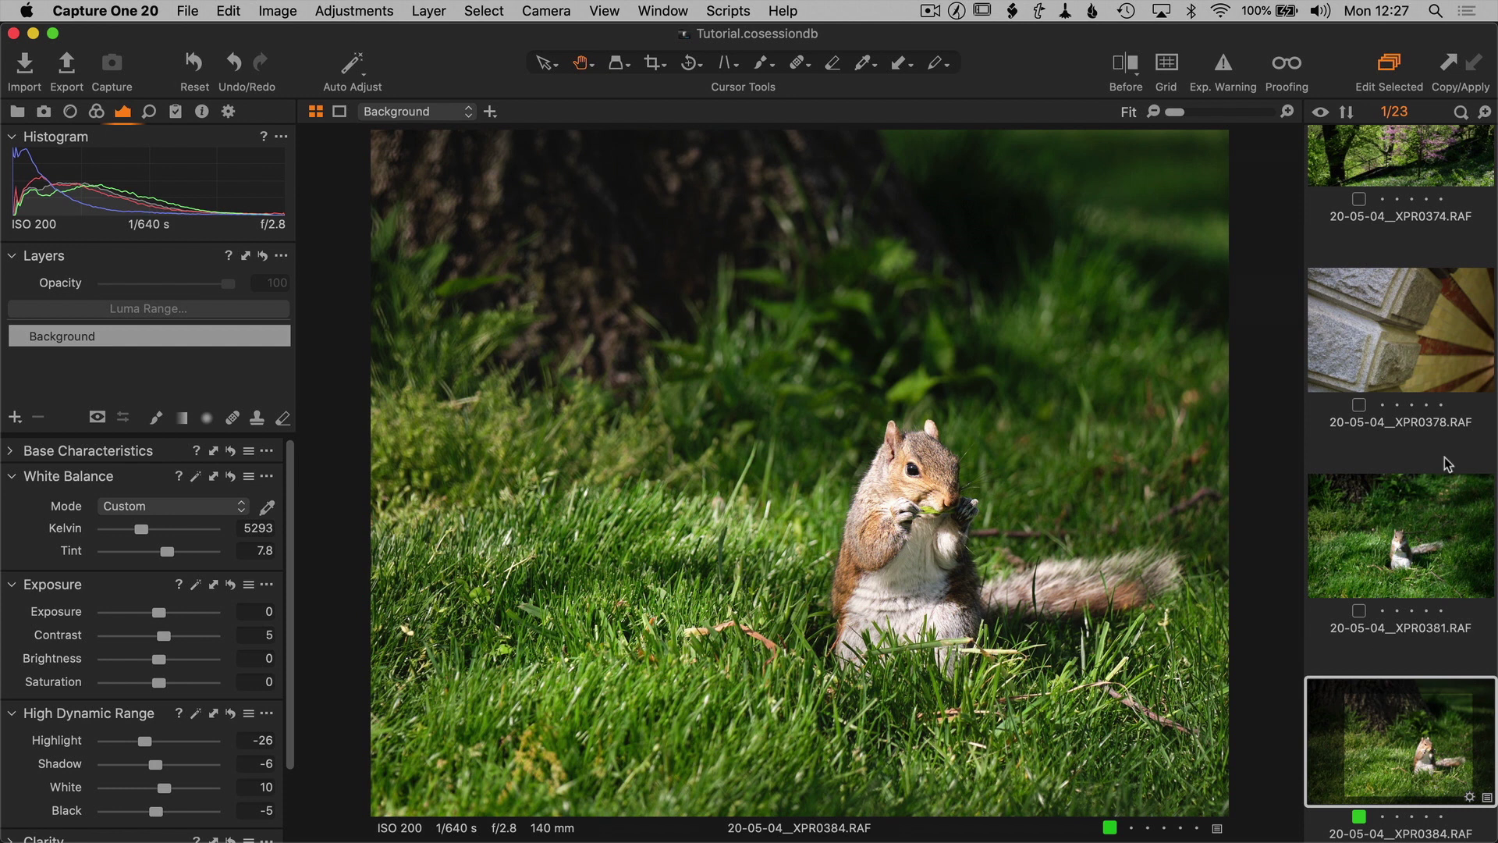
Compare the squirrel photo with its unedited version, split and full view, then return to edited
click(1121, 71)
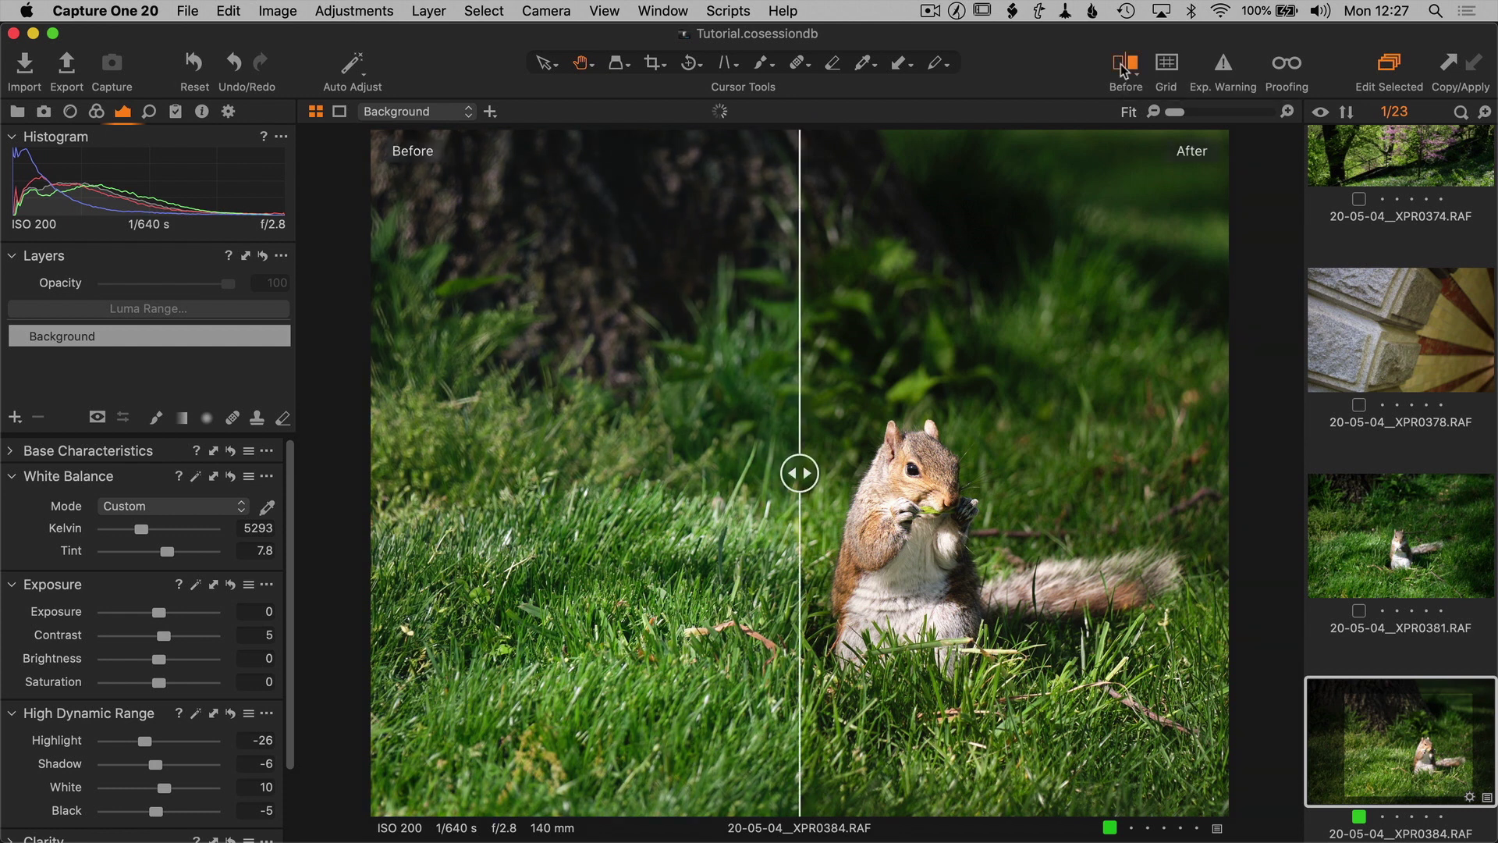
mouse_move(804, 472)
mouse_down()
mouse_move(981, 472)
mouse_move(460, 472)
mouse_move(1225, 472)
mouse_move(620, 475)
mouse_move(818, 473)
mouse_up()
click(1132, 71)
drag(1131, 72, 1147, 91)
click(1138, 81)
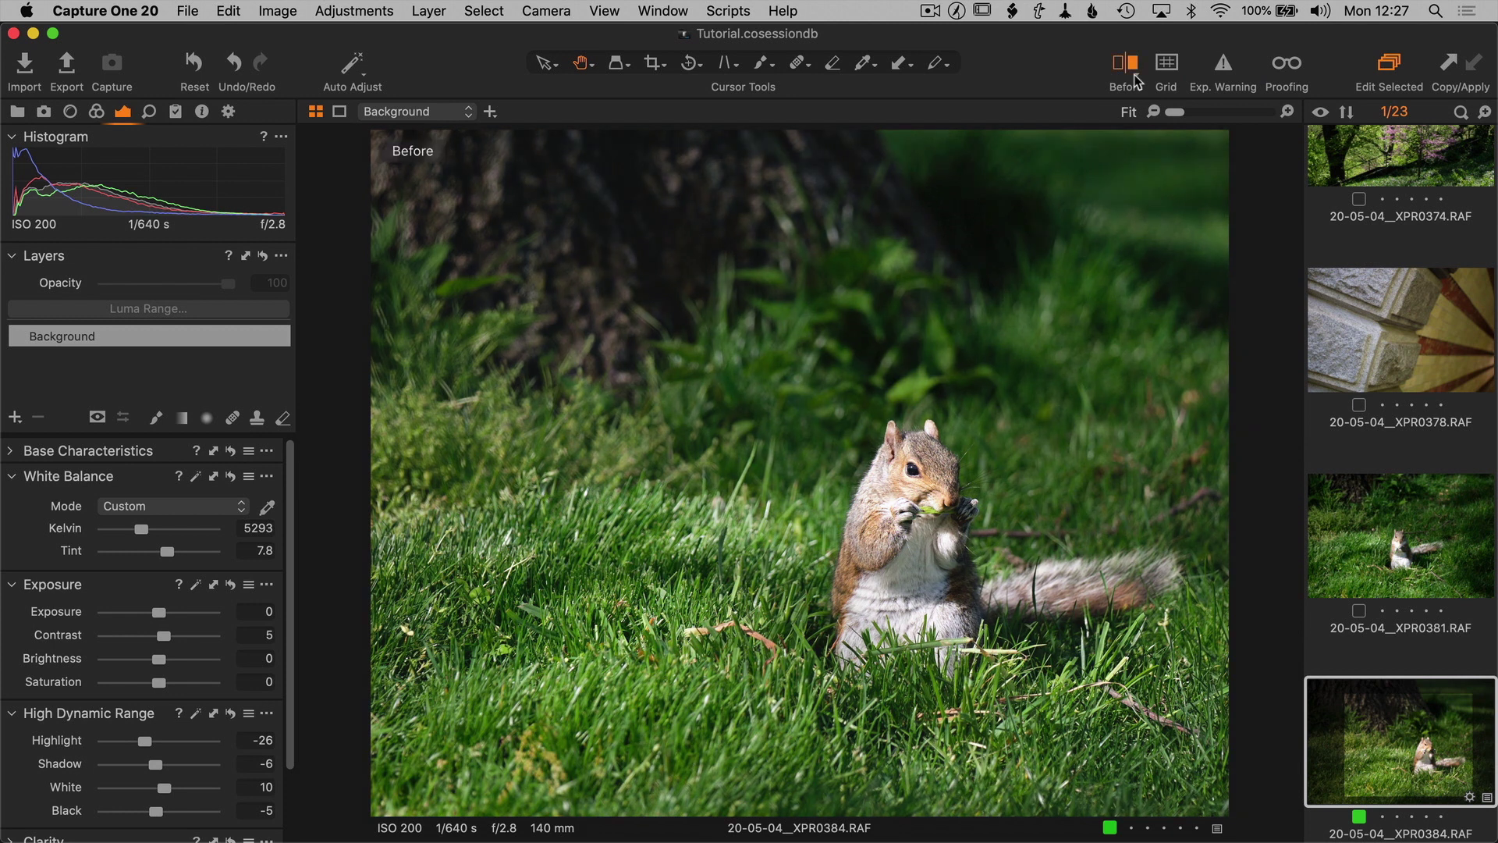
click(1137, 81)
Apply the Default workspace from the Window menu
click(664, 10)
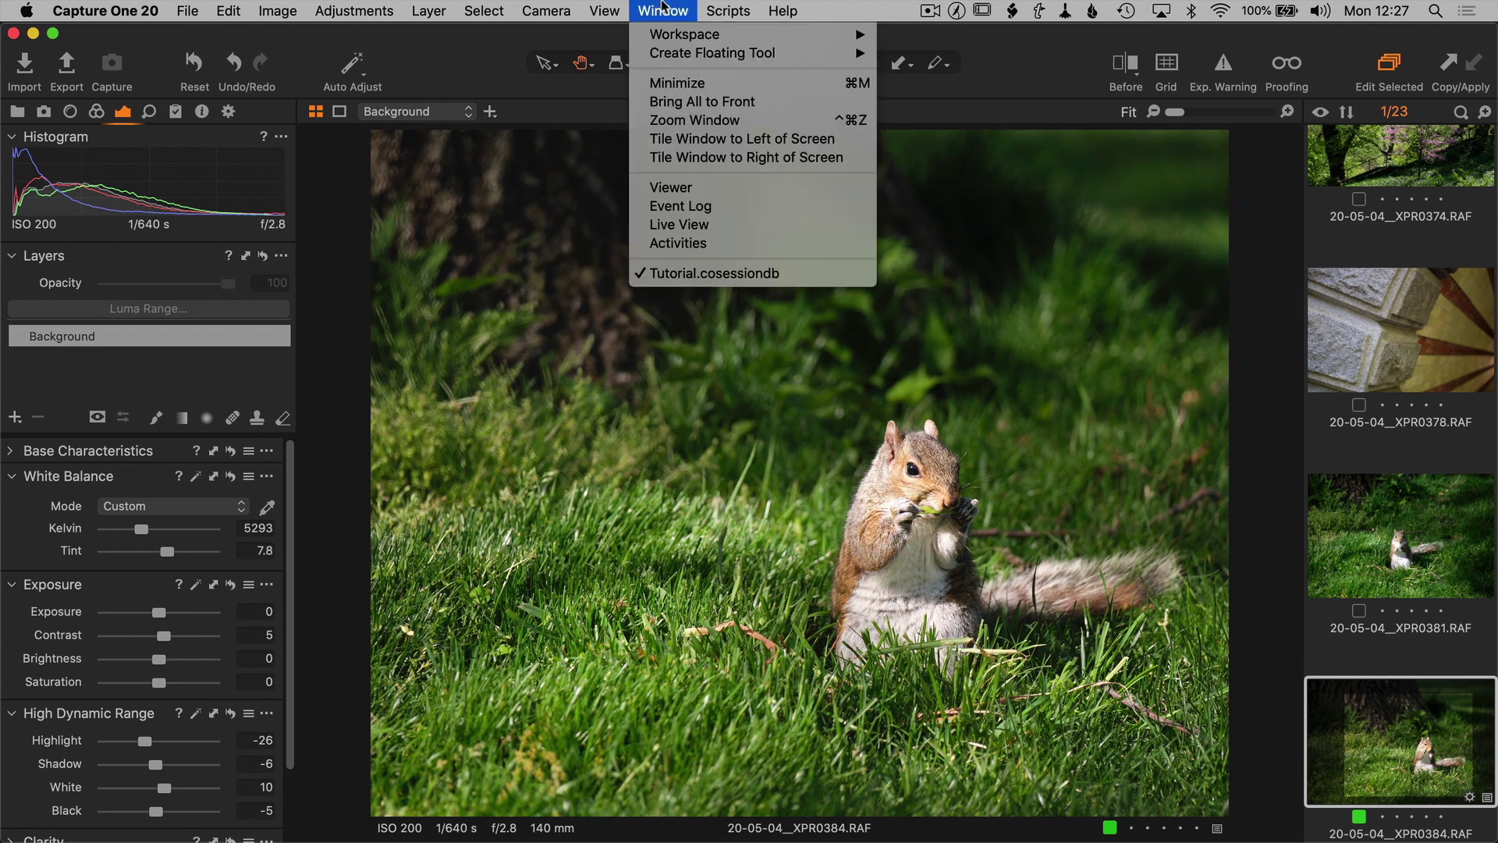
mouse_move(671, 43)
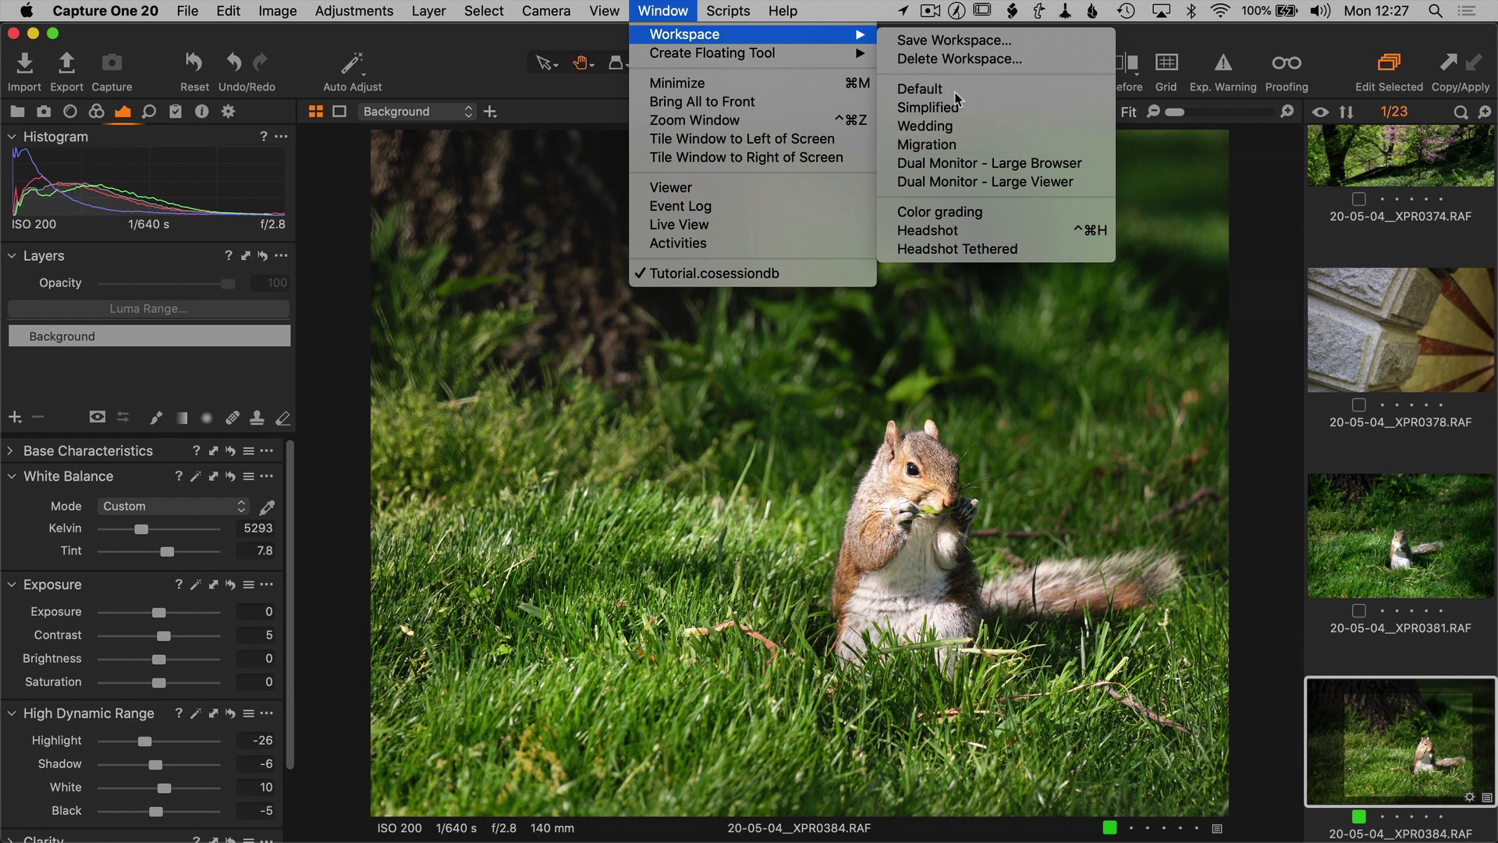
click(955, 94)
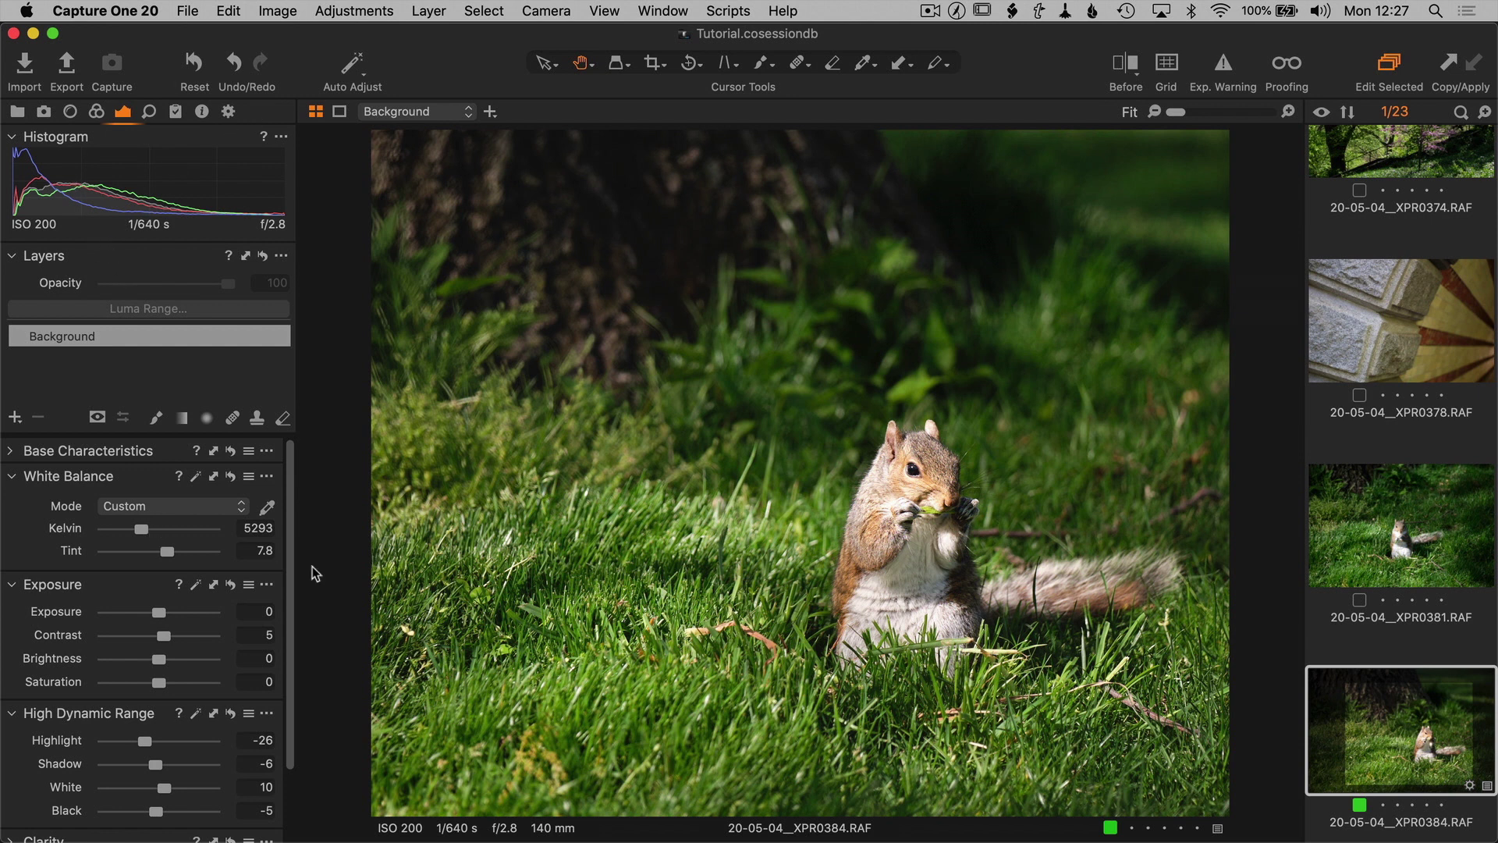
Scroll the left tool panel and reopen the Window menu's workspace choices
scroll(293, 476, down, 3)
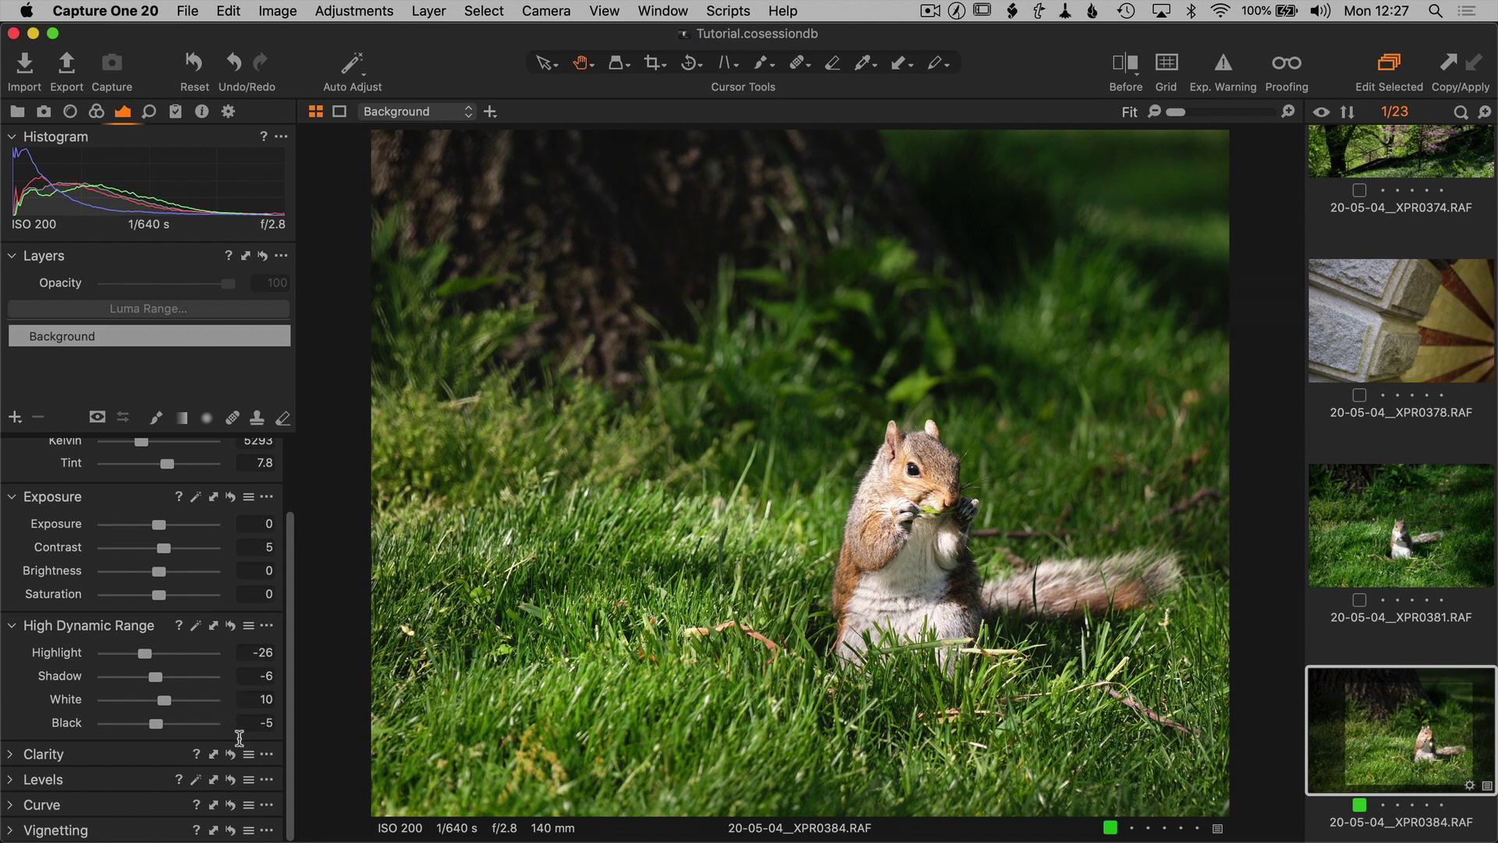
drag(293, 725, 280, 691)
click(665, 10)
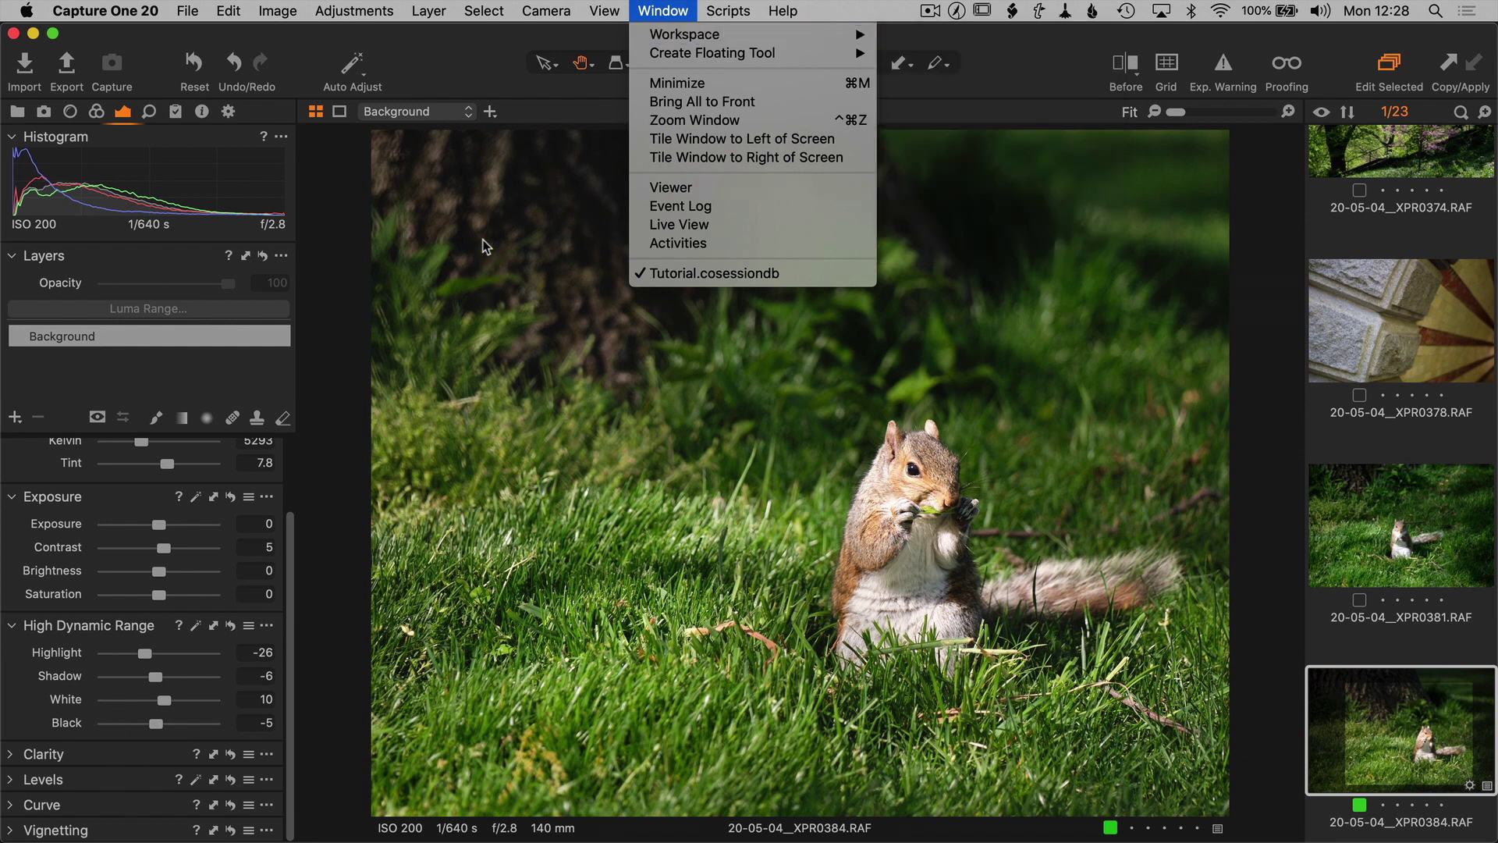
click(468, 45)
click(658, 9)
Check About Capture One to confirm the installed version is Build 13.0.4.10
click(502, 46)
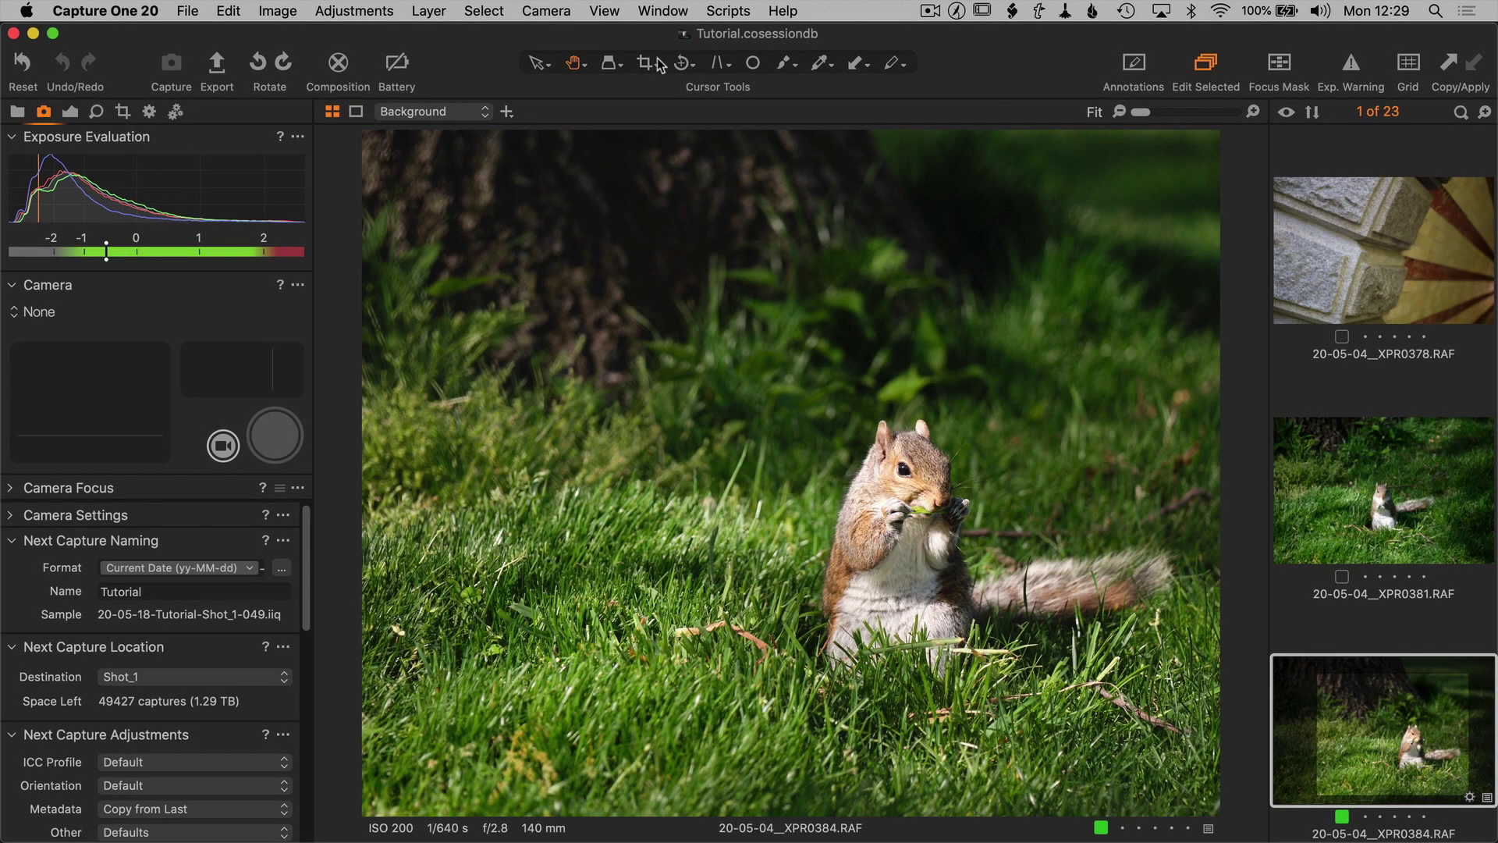
click(121, 11)
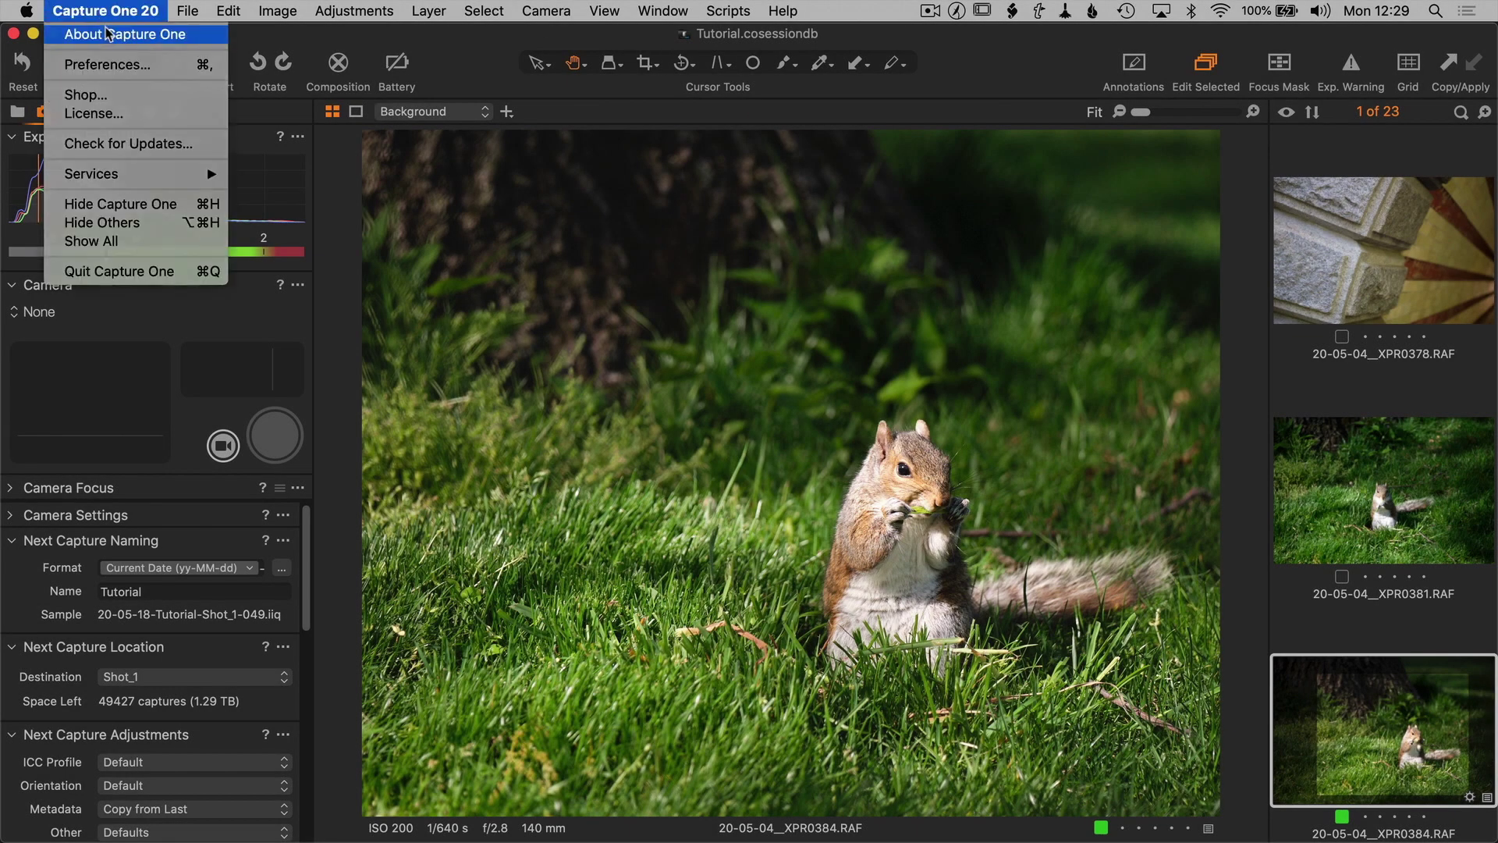
click(134, 30)
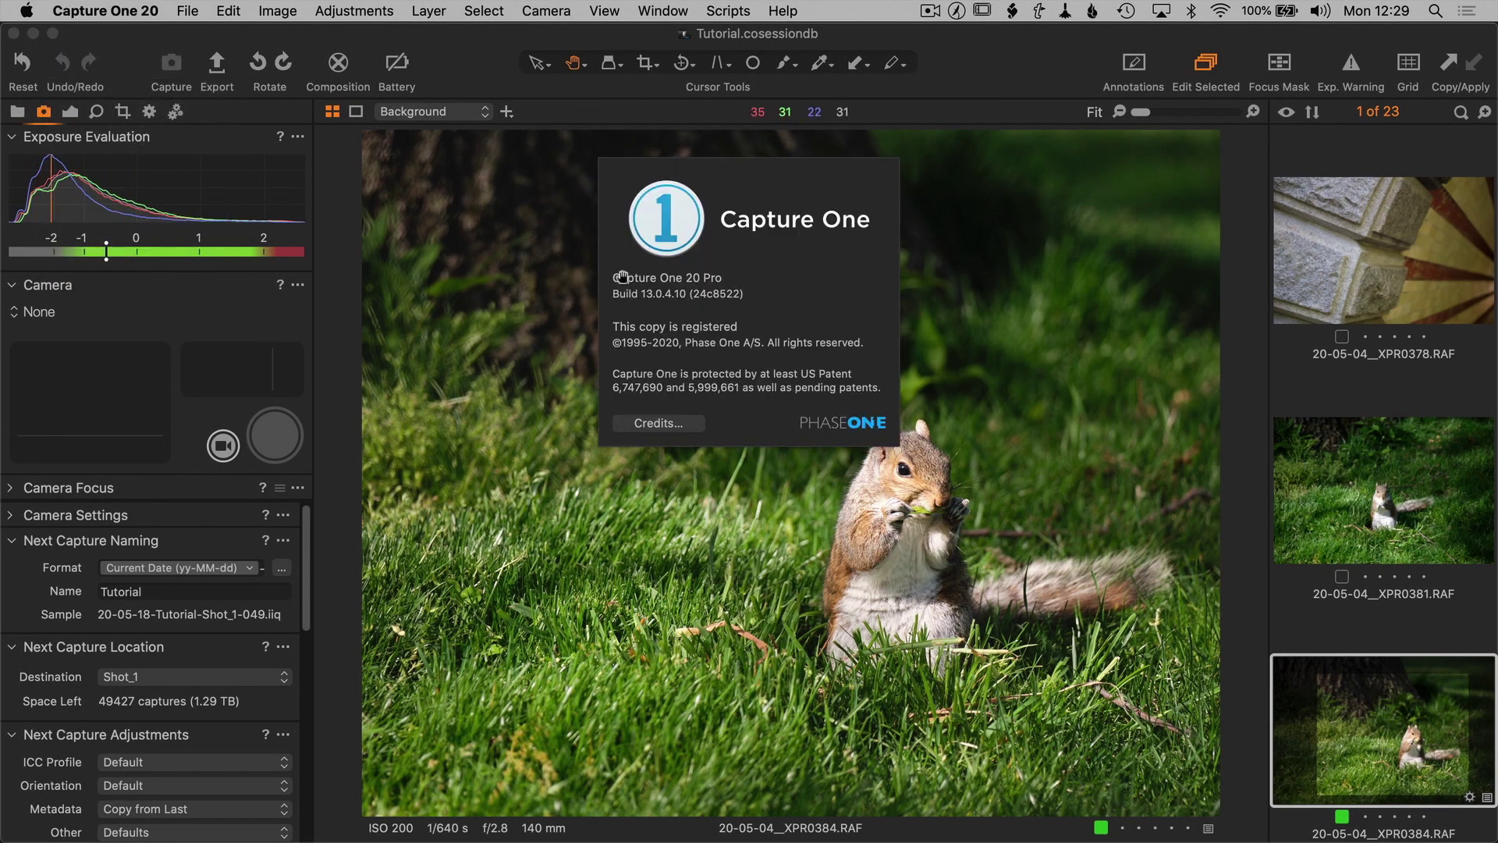
click(780, 262)
Apply the Default workspace from Window > Workspace
click(664, 10)
mouse_move(676, 37)
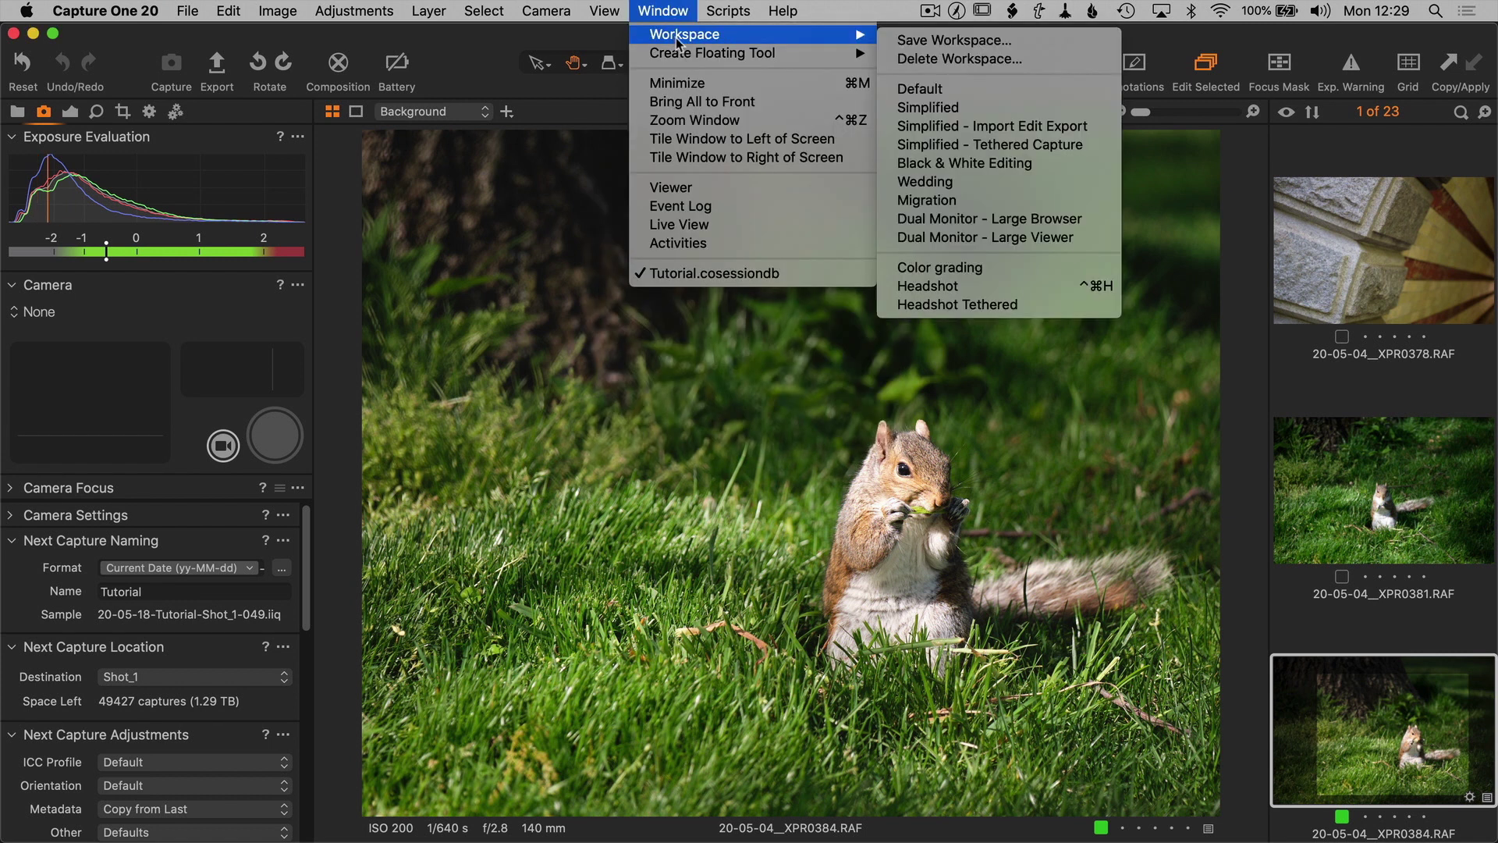
click(1017, 92)
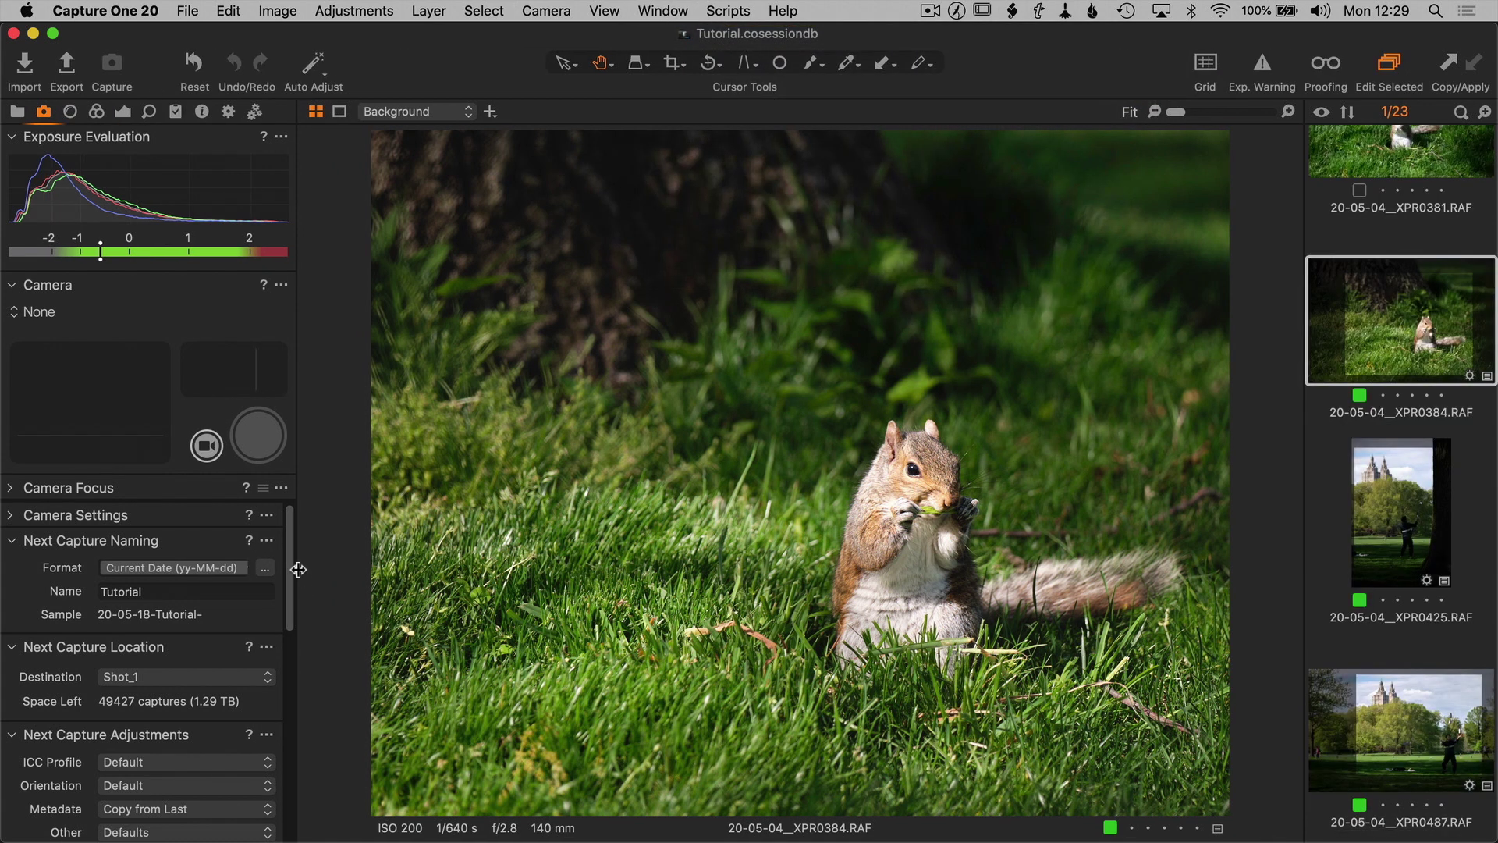
Apply the Simplified - Tethered Capture workspace
drag(294, 569, 290, 612)
click(663, 10)
mouse_move(690, 34)
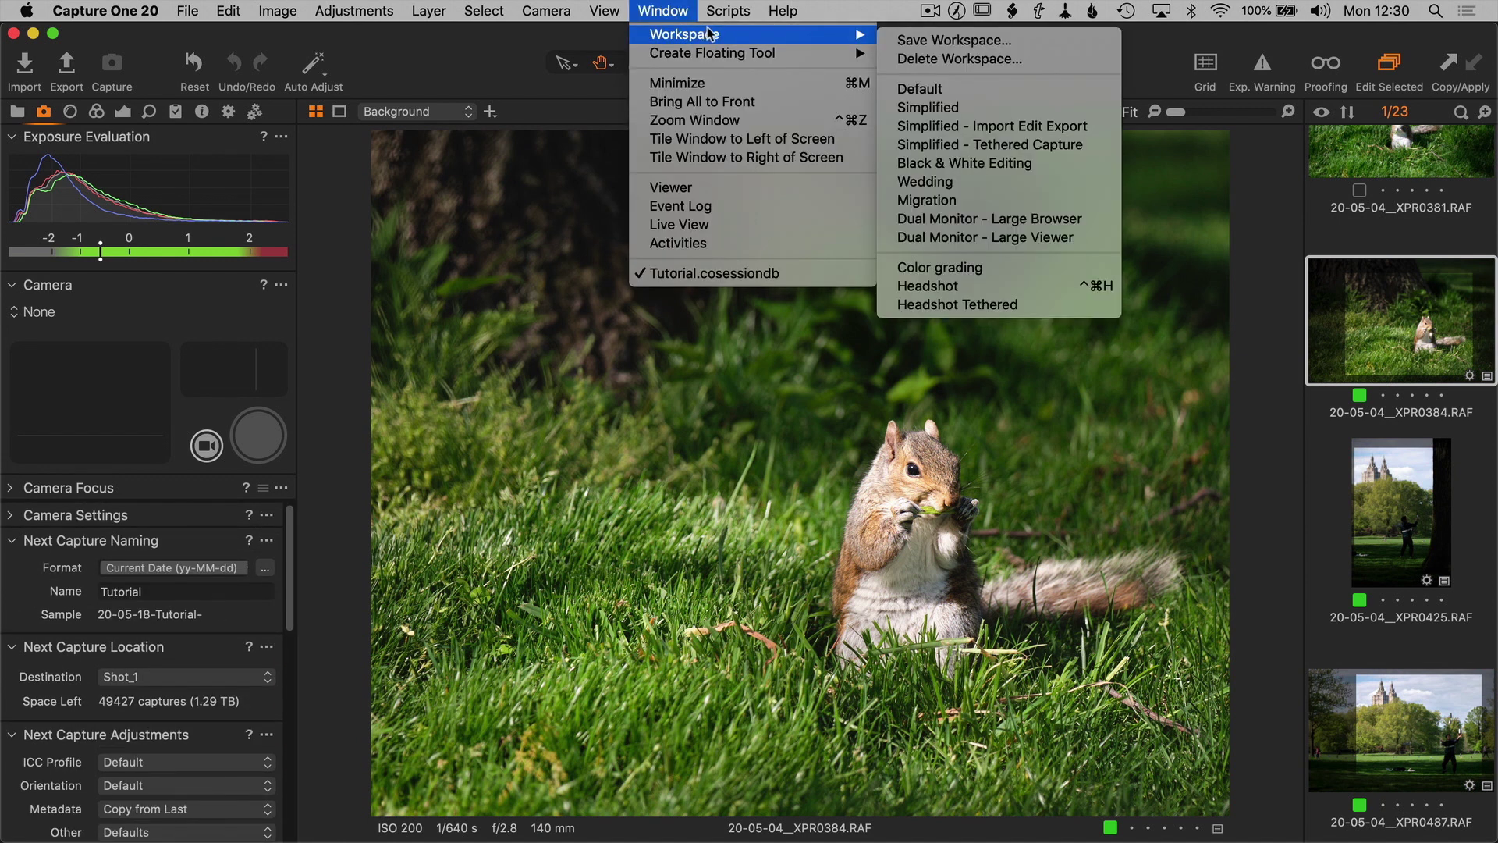
click(979, 145)
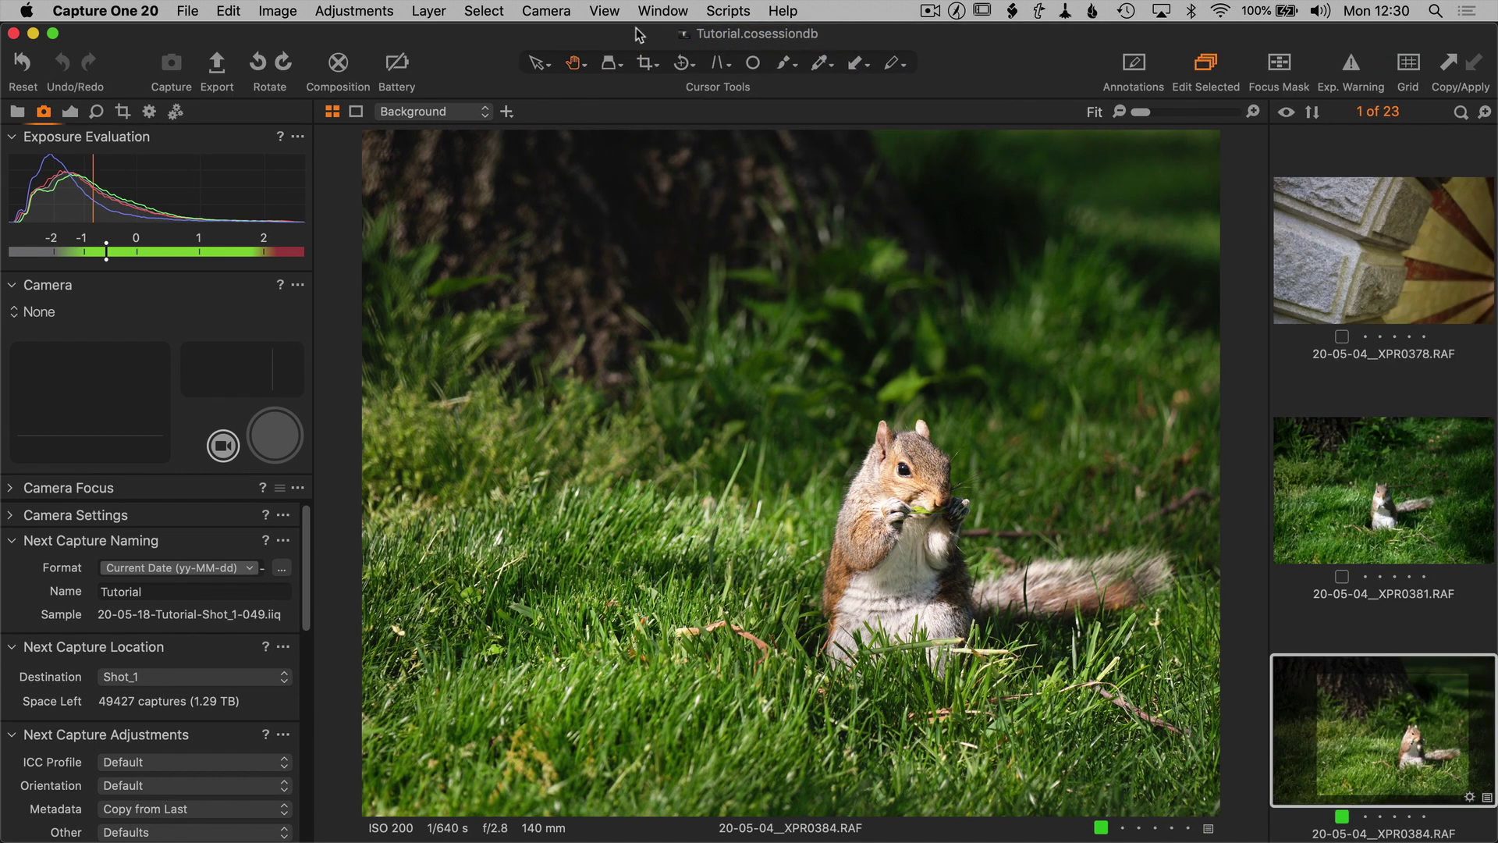
Begin saving the current layout with Window > Workspace > Save Workspace
click(661, 10)
click(485, 65)
click(663, 10)
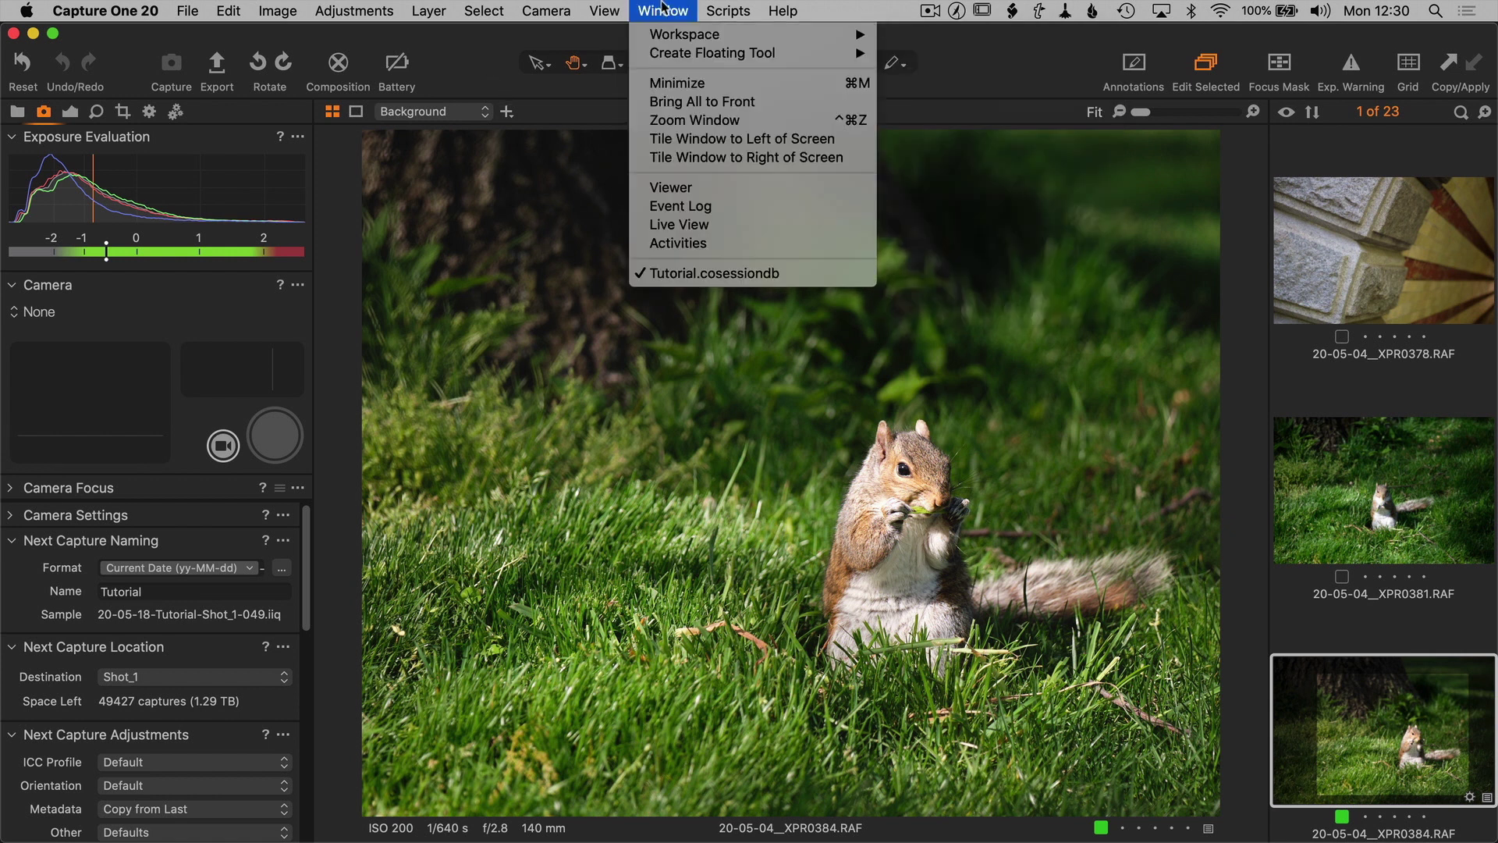
click(966, 40)
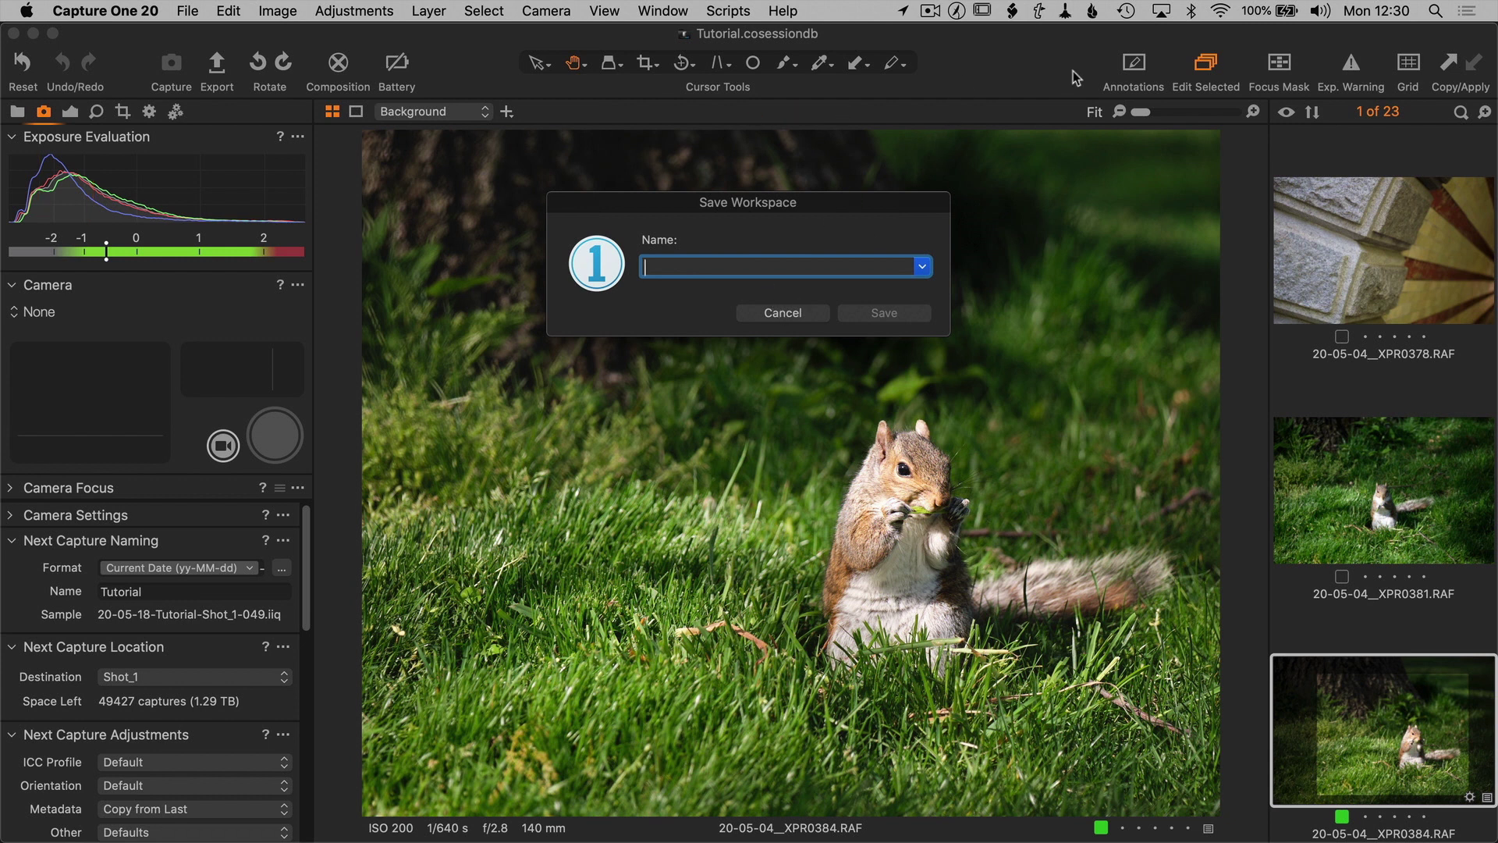
Cancel the Save Workspace dialog without naming a new workspace
click(784, 315)
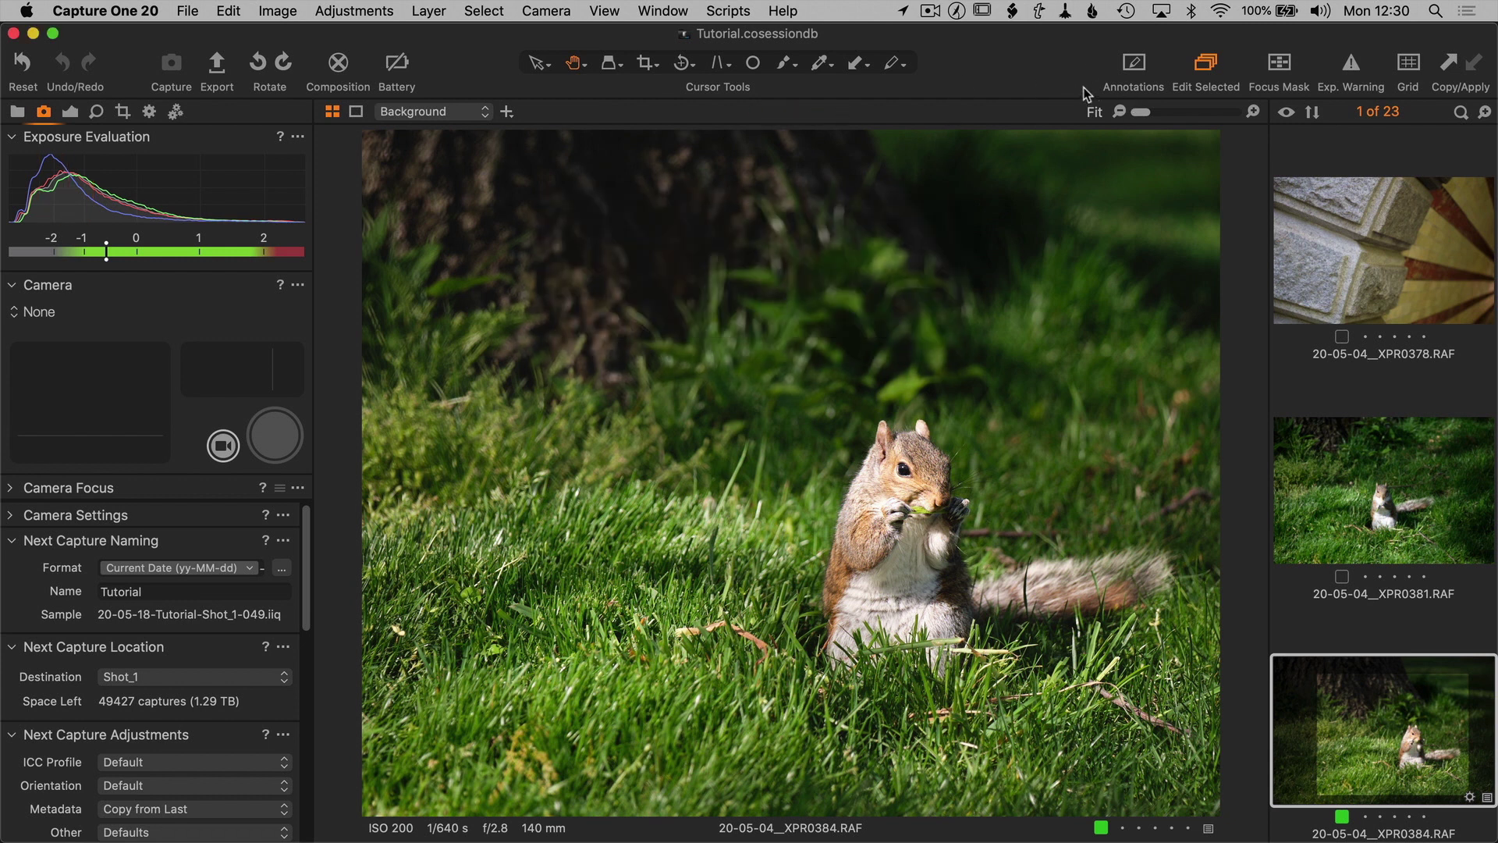